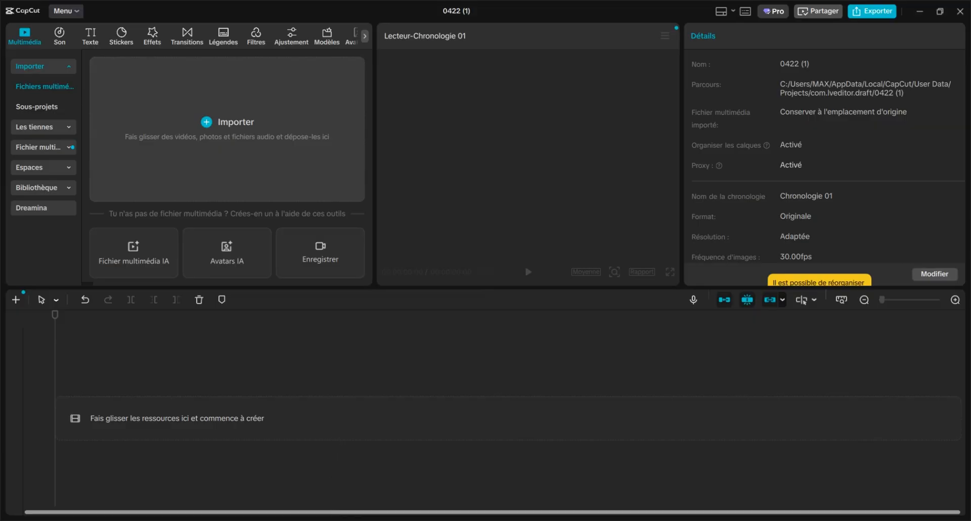
Step: Import the clips "Donne moi le livre" and "Donne moi le livre 1" from the IA video Max folder into the project's media
mouse_move(327, 520)
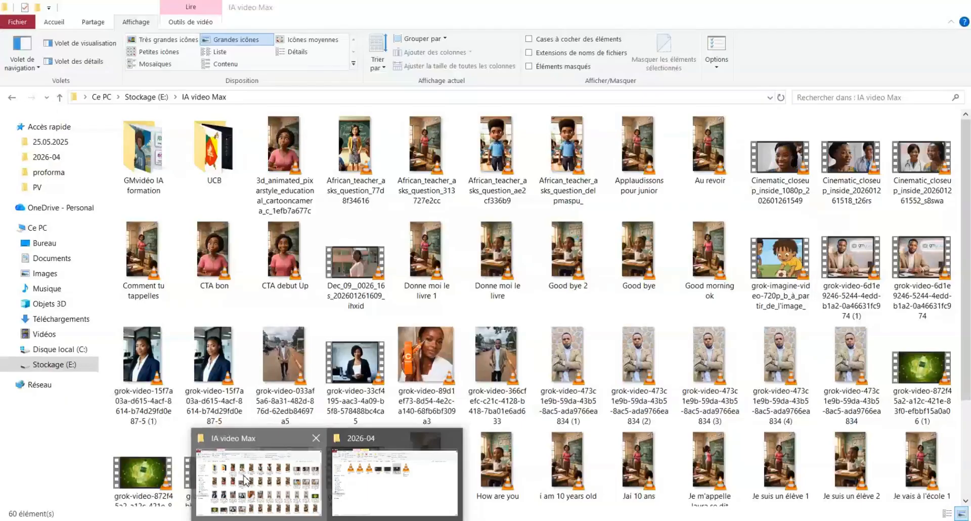
click(245, 480)
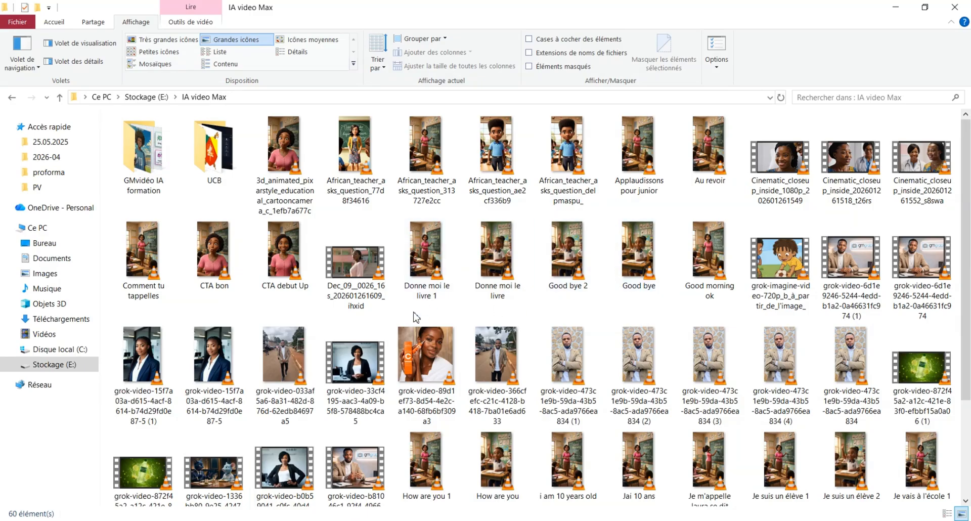
drag(425, 311, 691, 277)
click(582, 318)
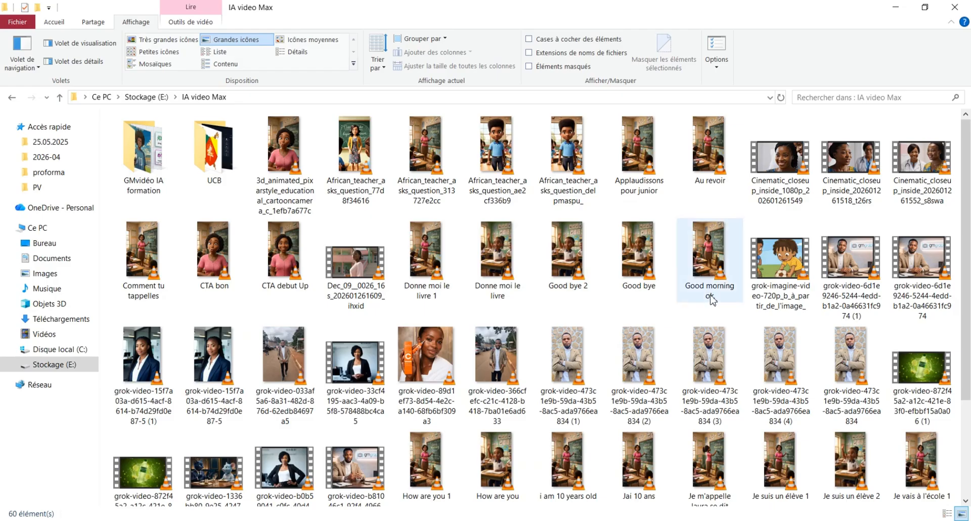
mouse_move(598, 290)
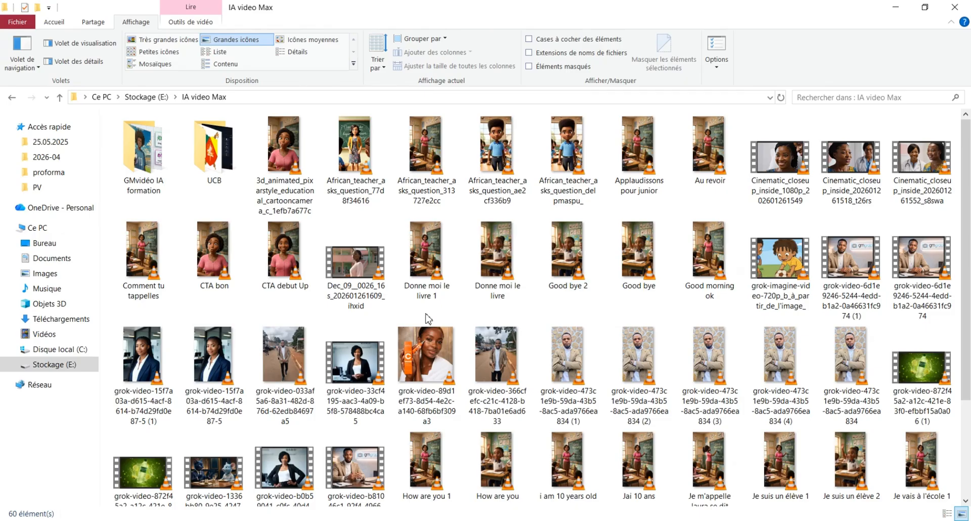
drag(426, 319, 272, 162)
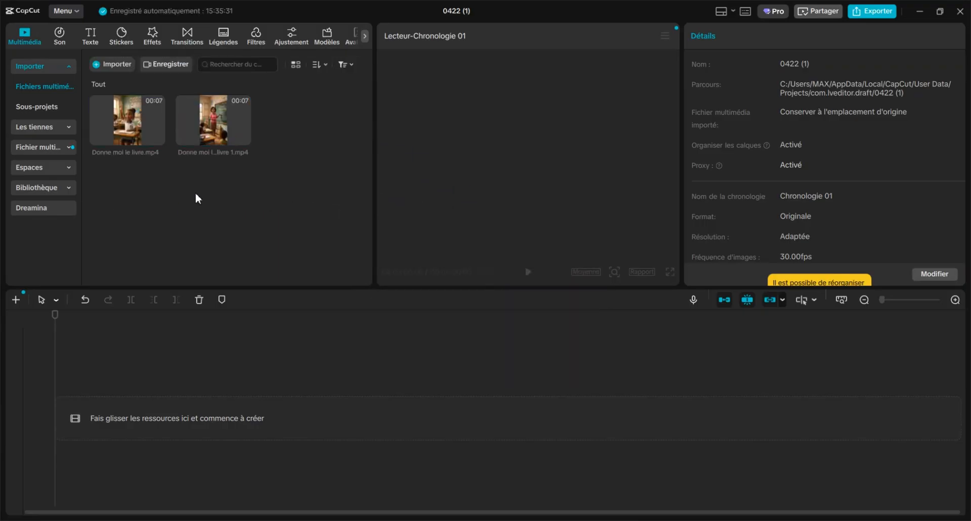
Step: Create a new folder in the project's media and rename it "Video"
right_click(196, 192)
click(236, 204)
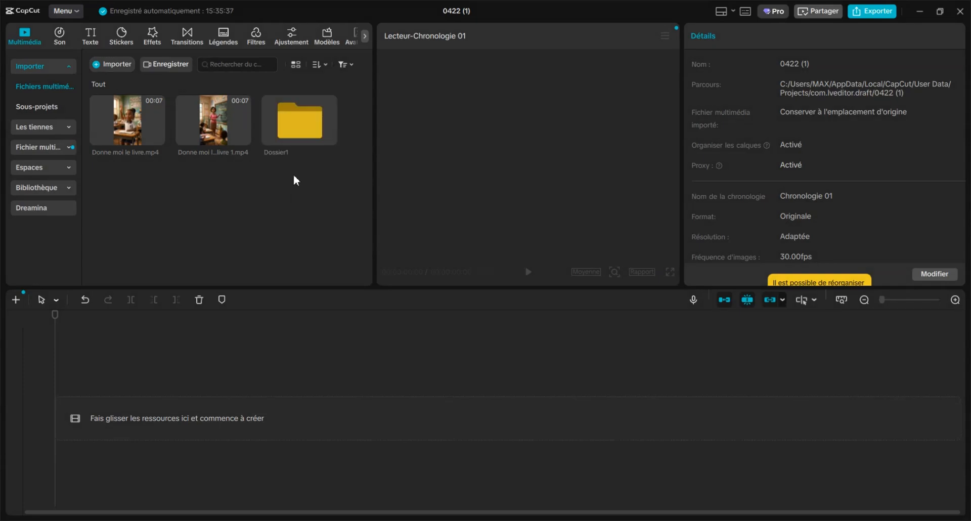
right_click(289, 114)
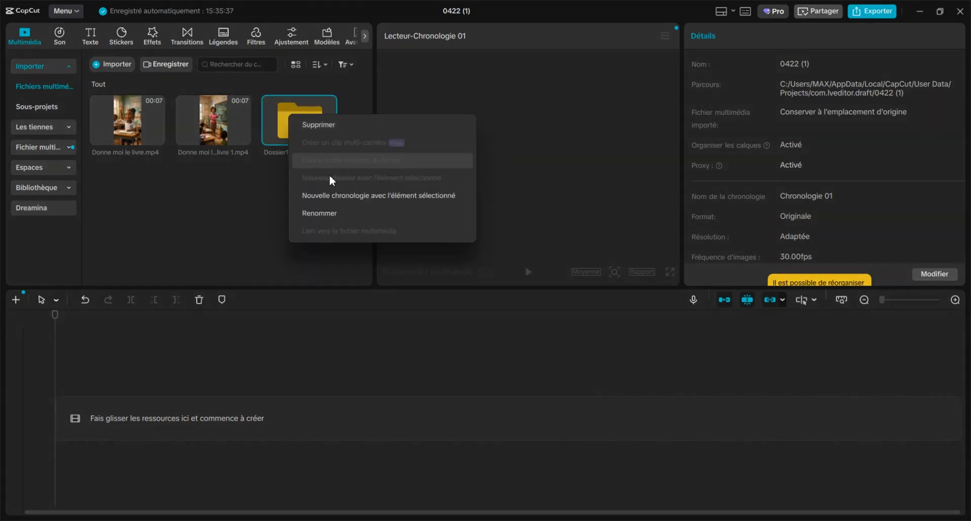
click(326, 217)
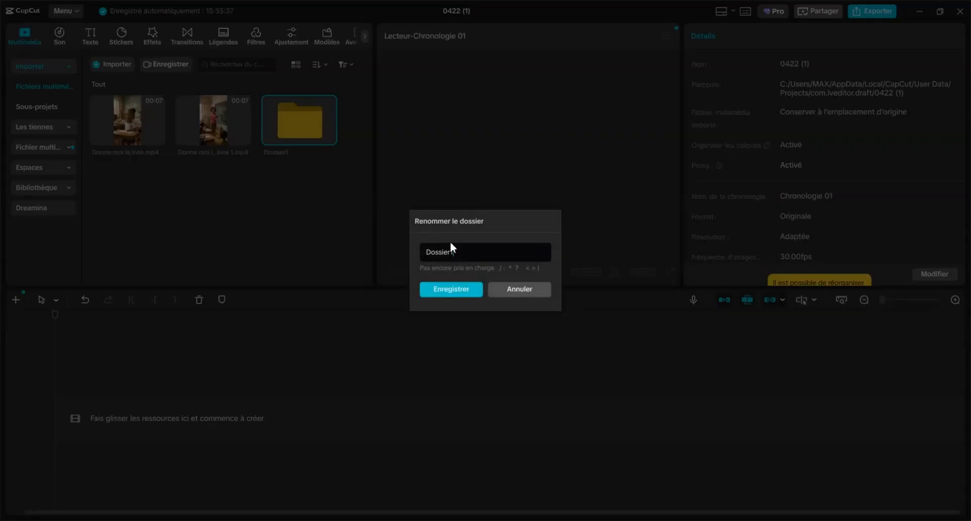
double_click(459, 251)
text(Video)
click(441, 291)
Step: Move both imported clips into the Video folder and open that folder
drag(133, 195, 280, 162)
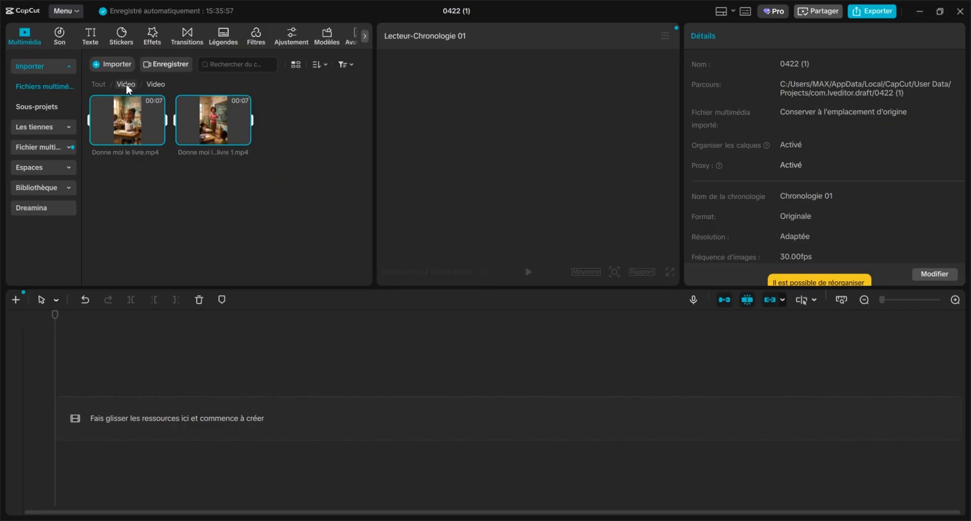
click(99, 84)
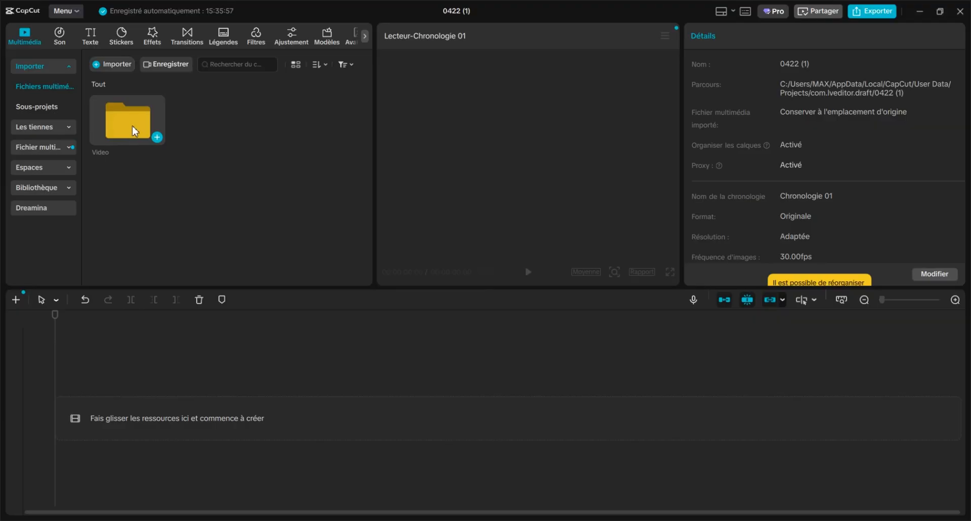
double_click(134, 130)
drag(129, 201, 242, 123)
click(198, 197)
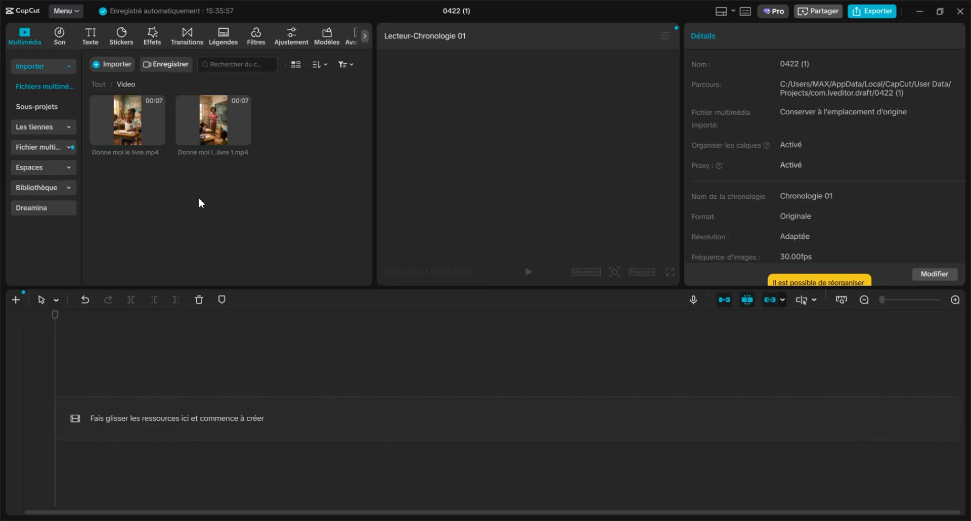
Step: Preview both clips and place Donne moi le livre 1.mp4 on the timeline, followed directly by Donne moi le livre.mp4
click(212, 126)
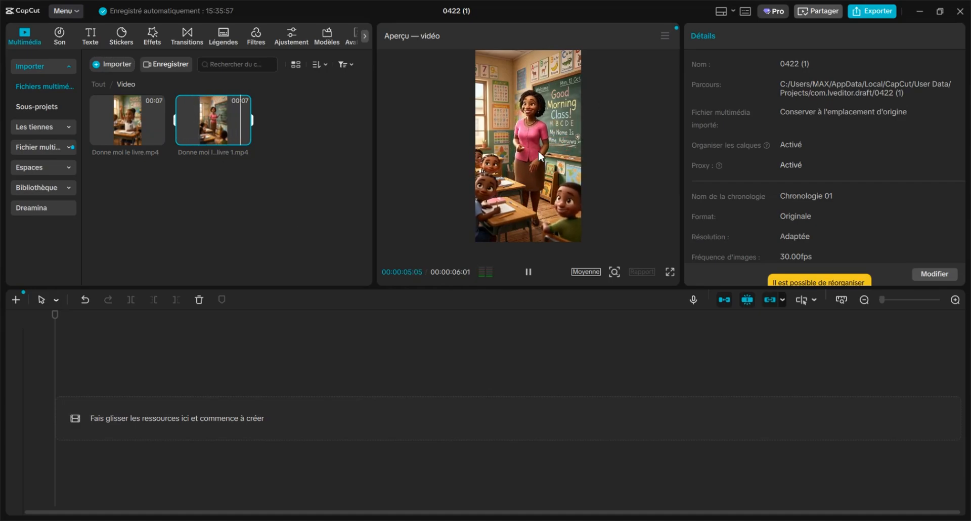
click(125, 121)
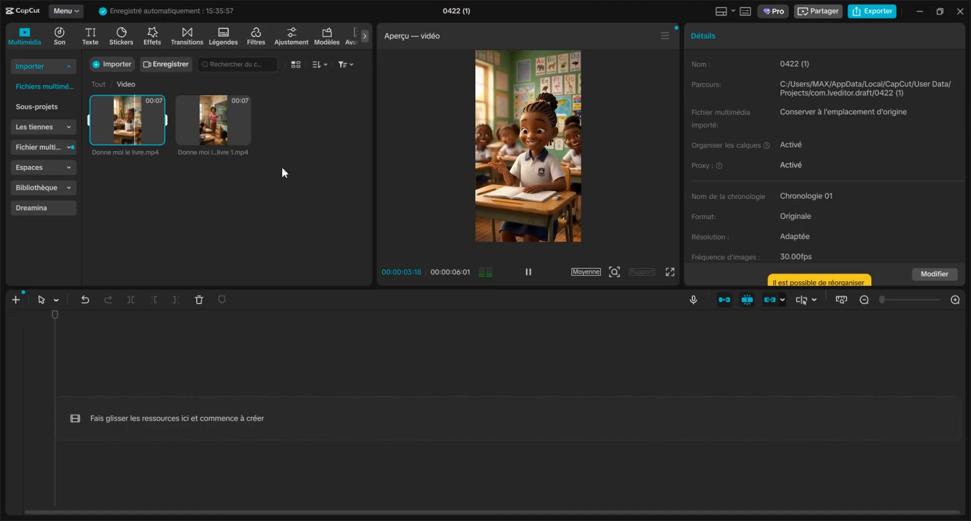
click(210, 126)
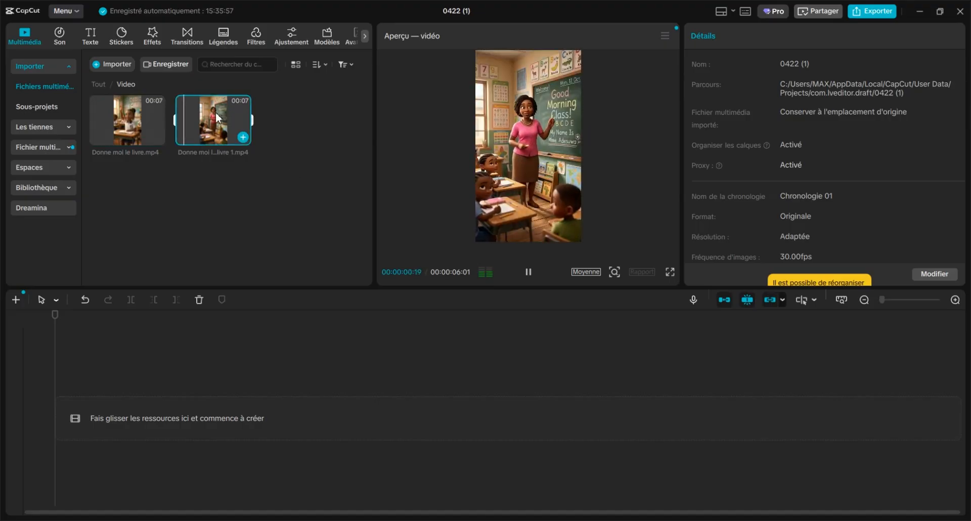
drag(216, 117, 96, 376)
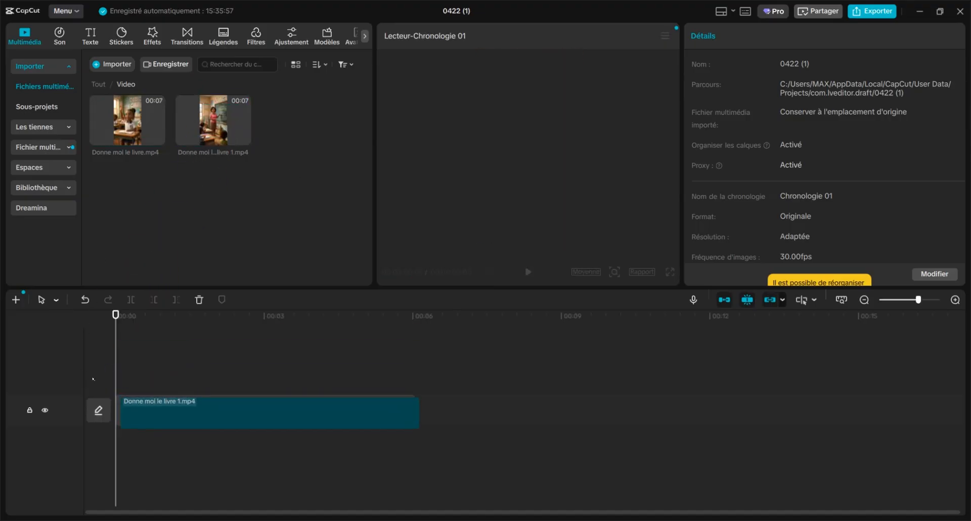
click(274, 414)
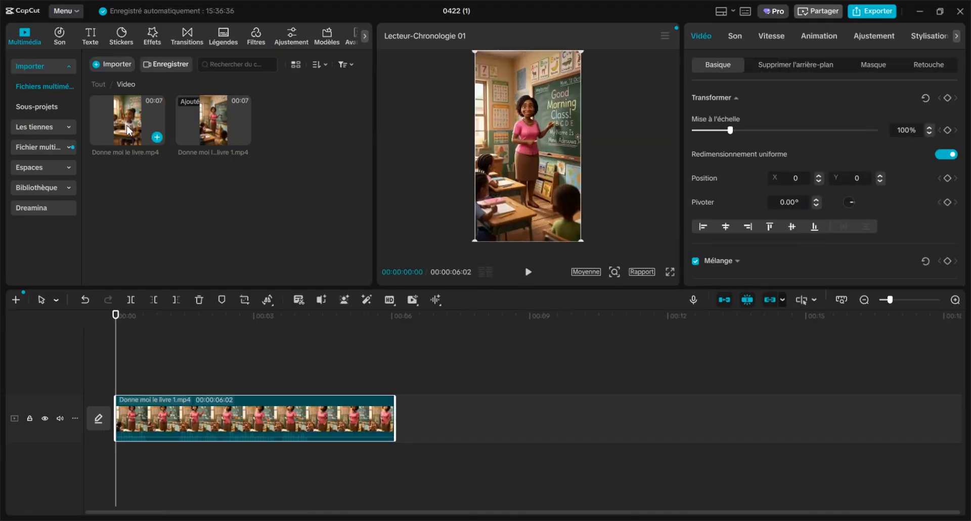
drag(127, 130, 423, 335)
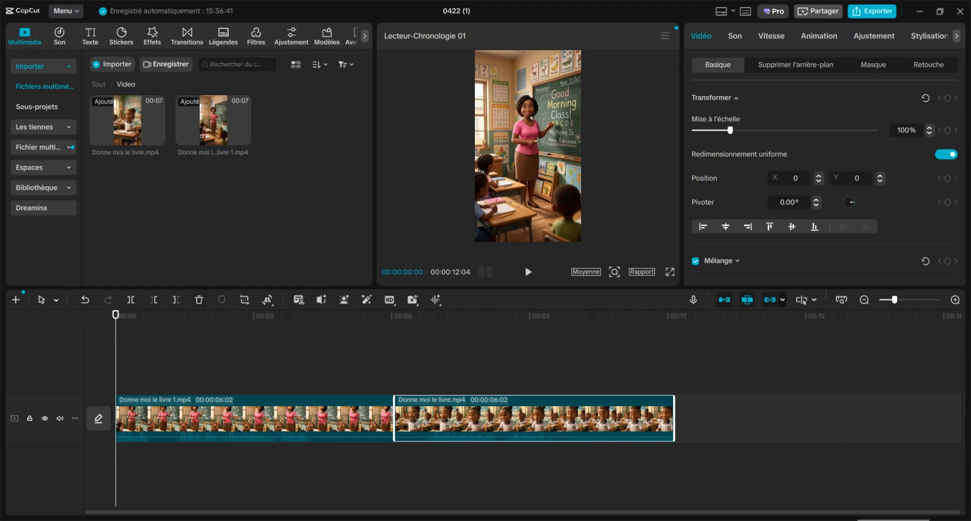
Step: Set the system speaker volume to 56 and play the first clip on the timeline
click(859, 520)
drag(836, 503, 866, 503)
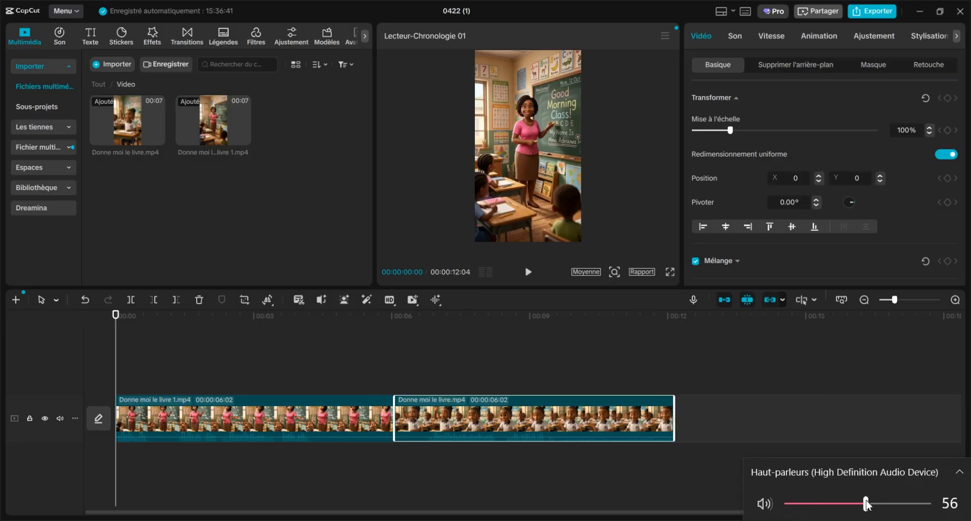
click(529, 272)
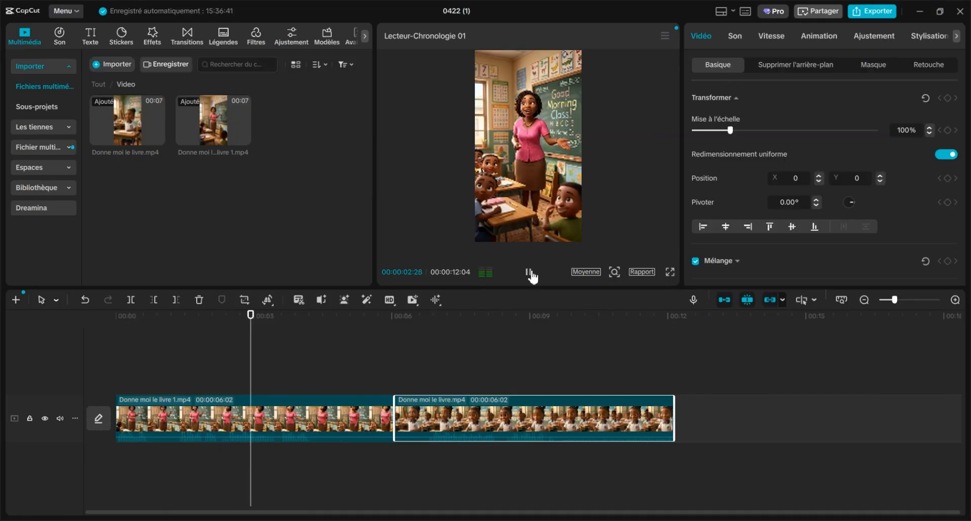
click(529, 272)
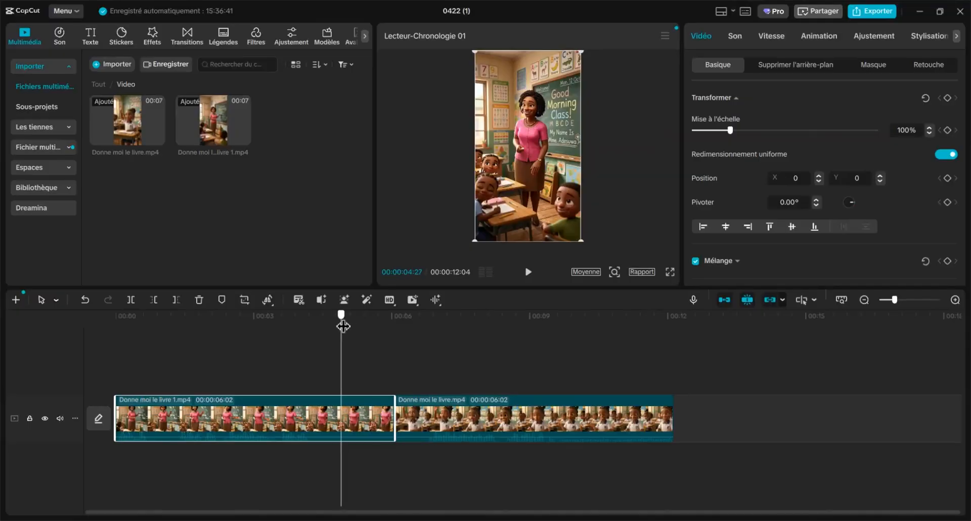
Step: Split the Donne moi le livre 1 clip at 00:00:04:06 and delete the segment after the cut
drag(343, 326, 322, 333)
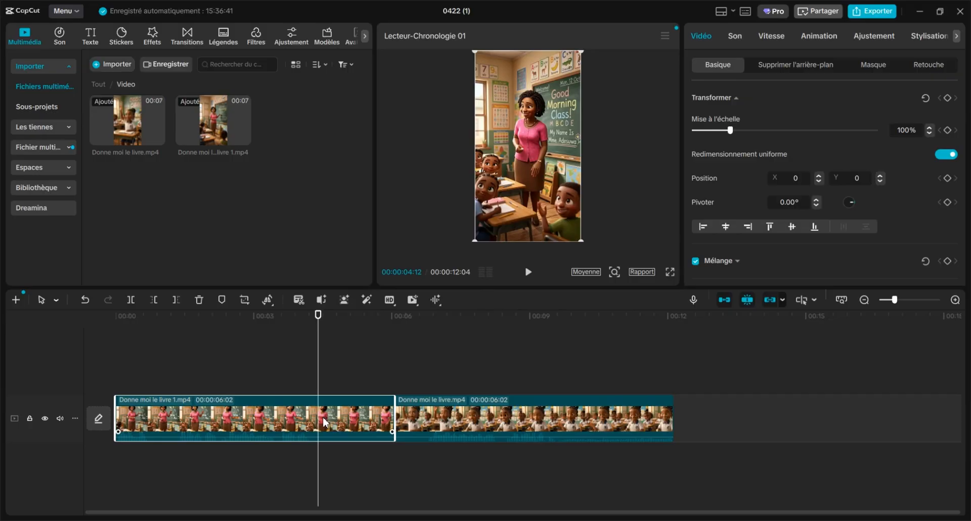
drag(324, 324, 314, 336)
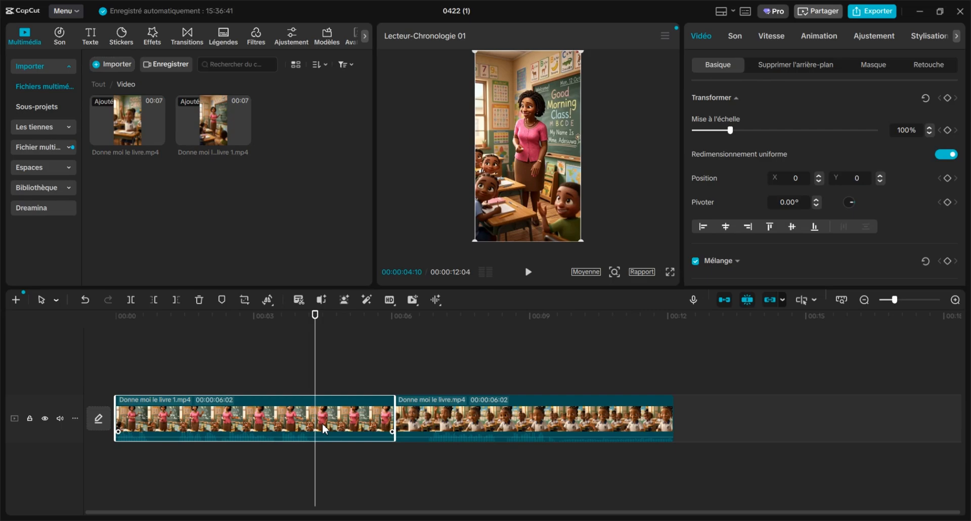
scroll(323, 423, up, 5)
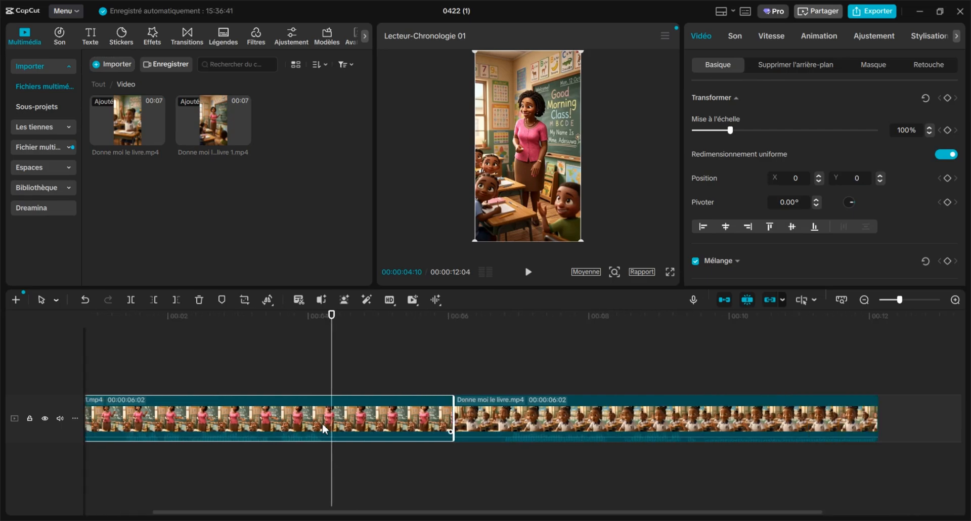
scroll(323, 423, up, 2)
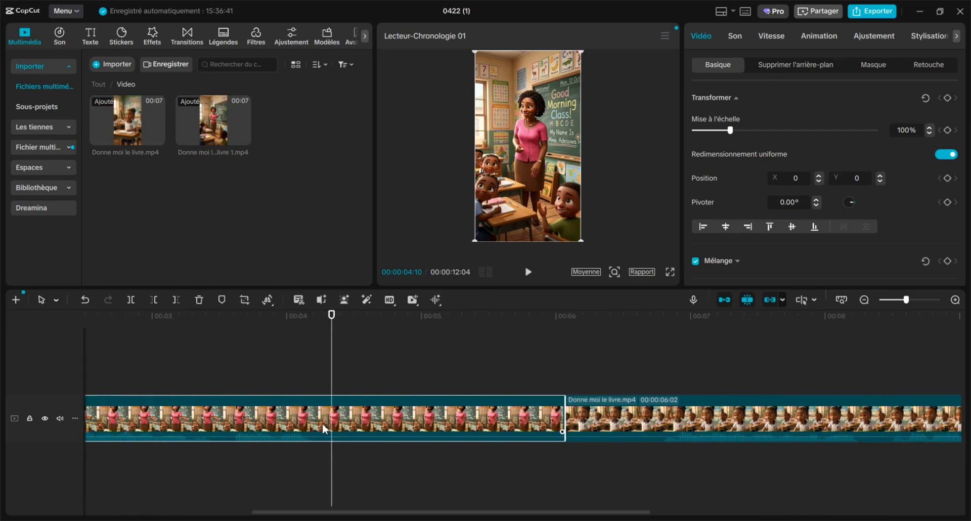
scroll(323, 423, up, 1)
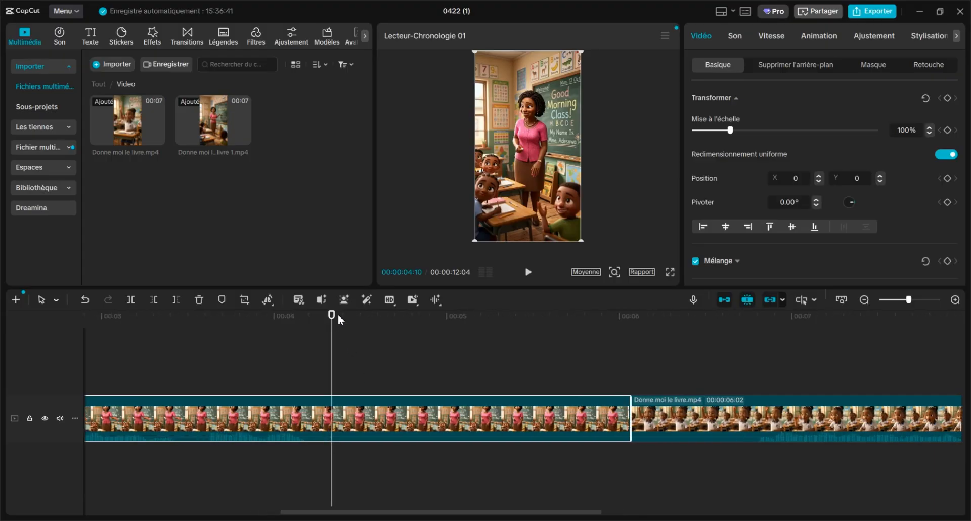
drag(335, 316, 310, 327)
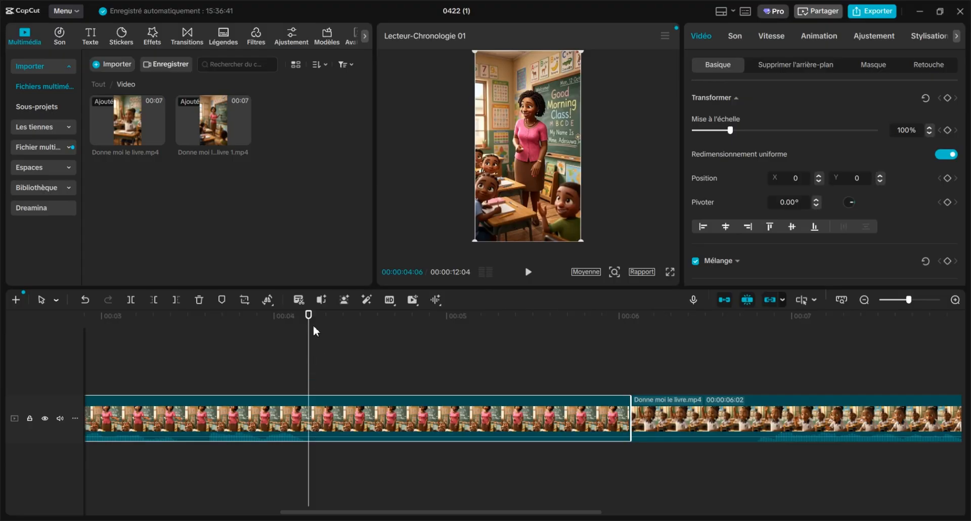
drag(308, 327, 309, 337)
click(131, 300)
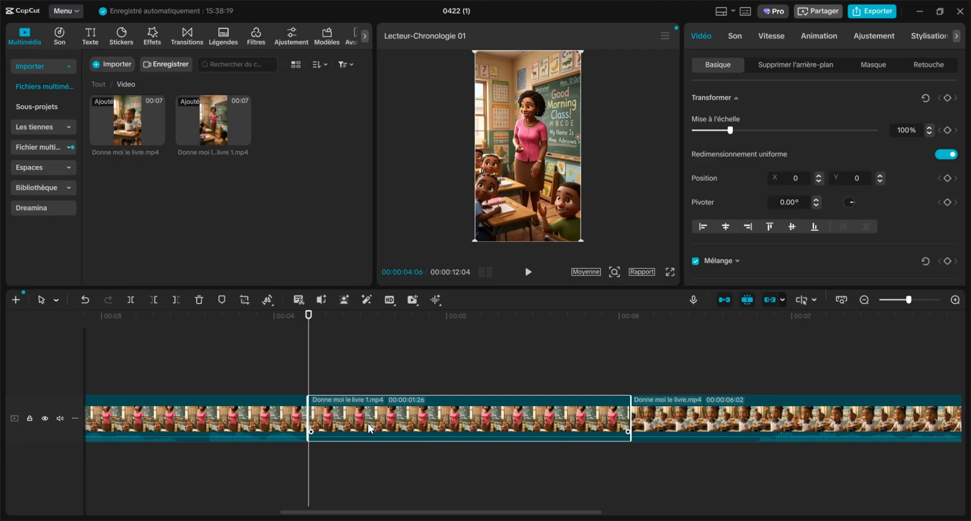
key(ctrl+z)
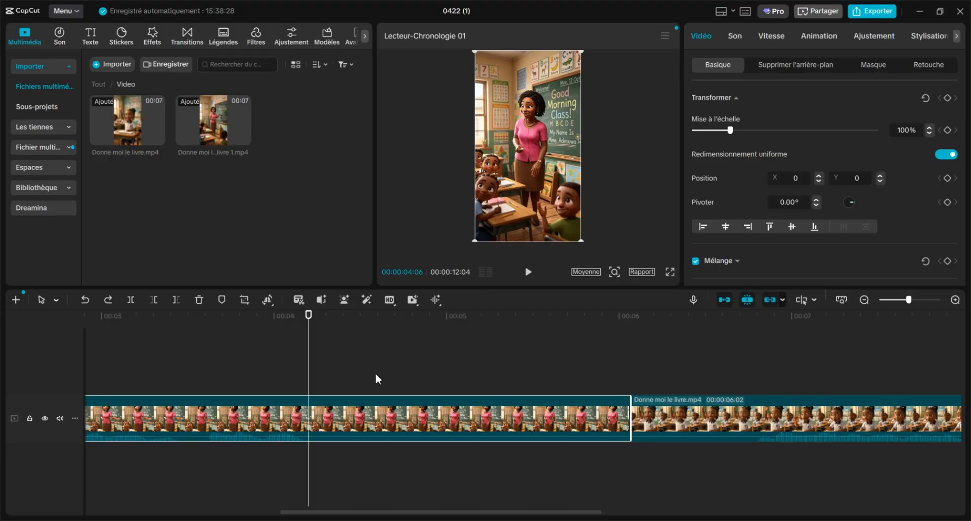
key(ctrl+b)
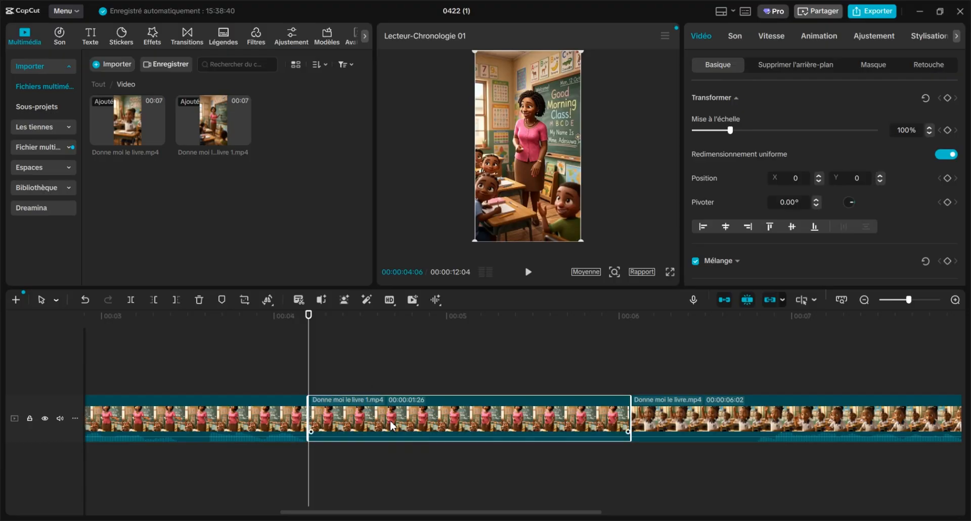
click(200, 300)
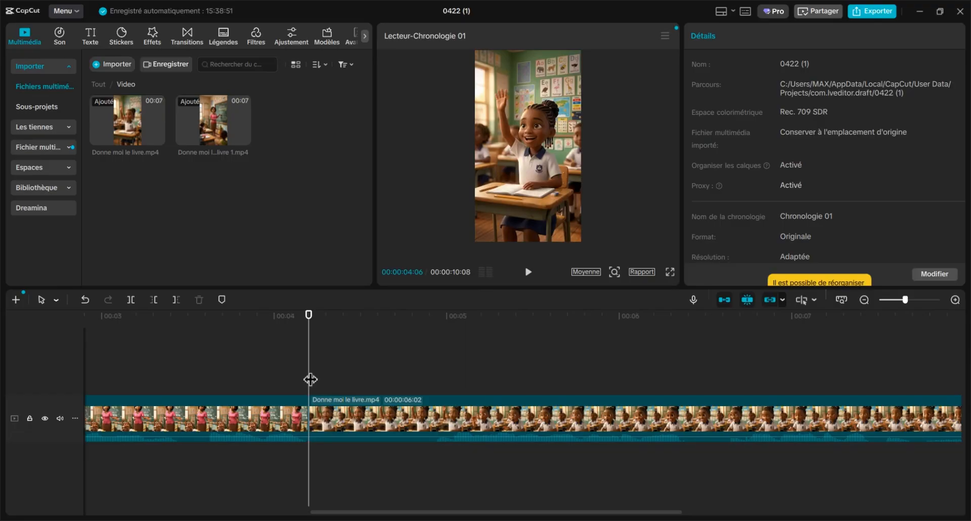
Step: Play Donne moi le livre.mp4 on the timeline from its start and scrub through to its end
key(space)
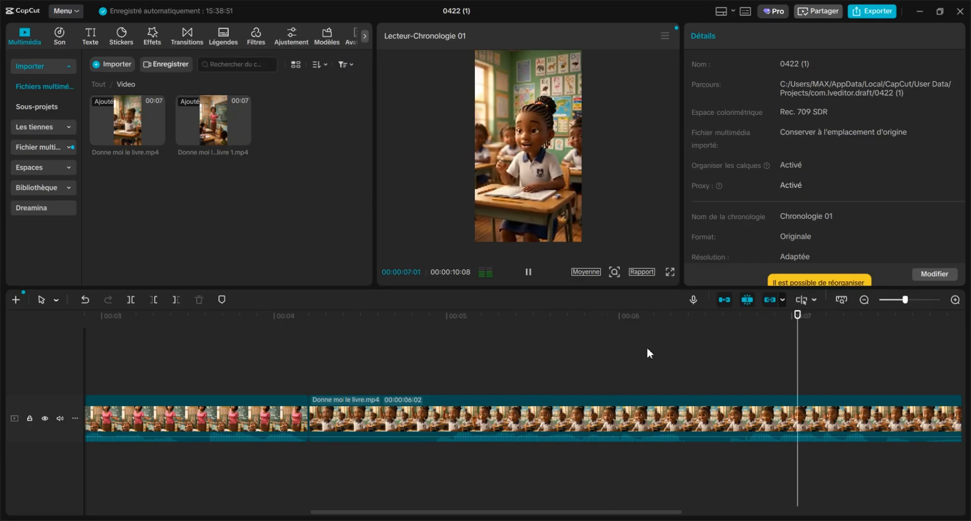
key(space)
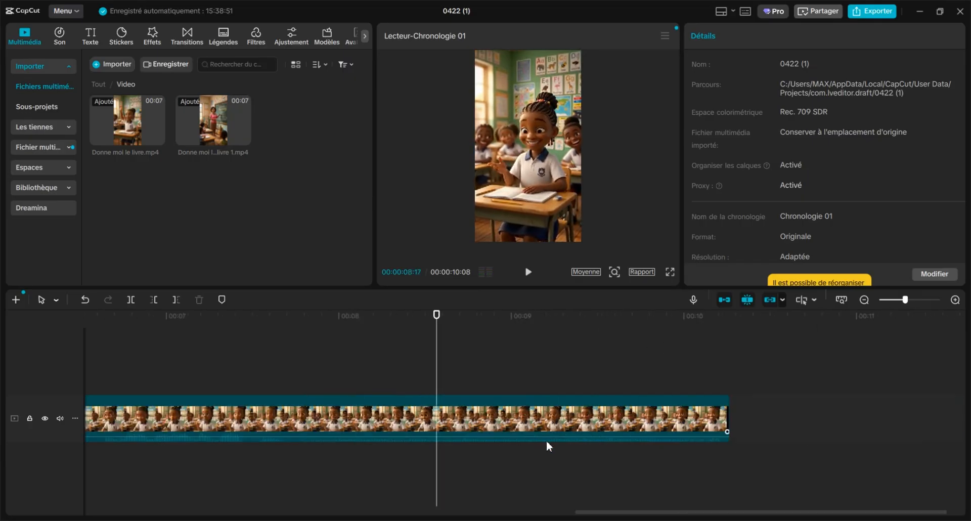
drag(437, 314, 770, 374)
Step: Split the Donne moi le livre clip at 00:00:04:28 and delete the short segment before the cut
drag(297, 514, 424, 518)
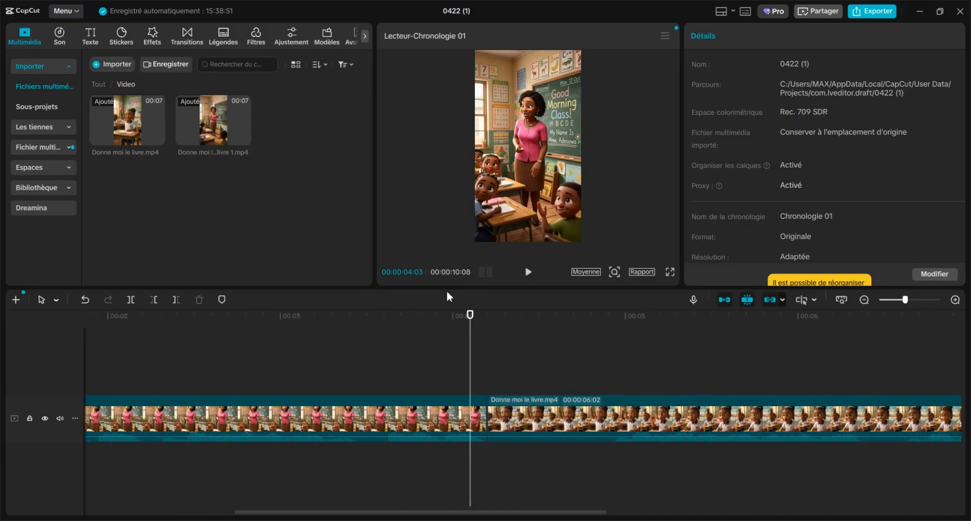
key(space)
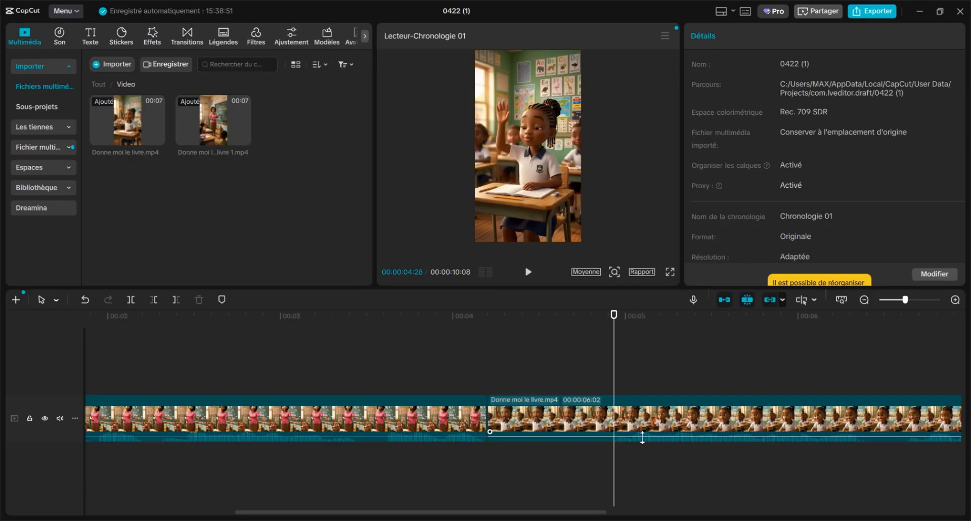
click(535, 418)
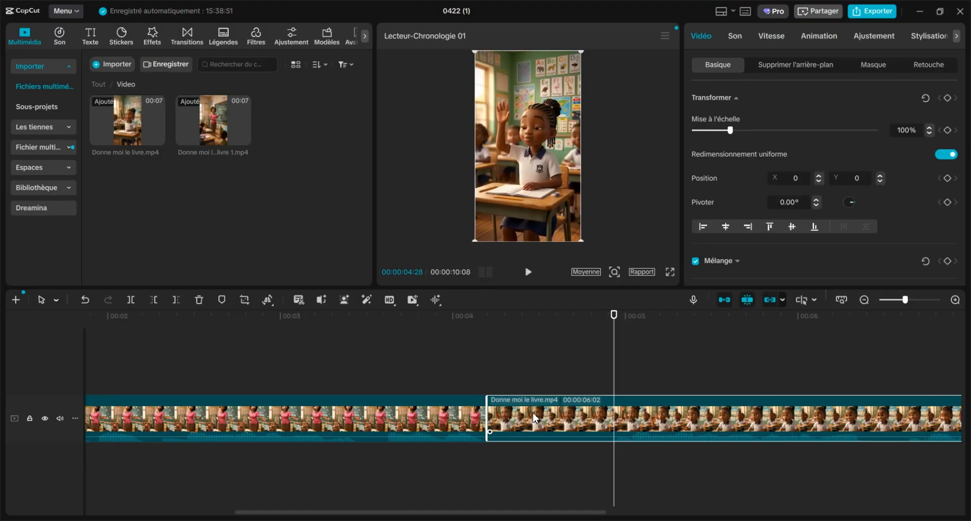
key(ctrl+b)
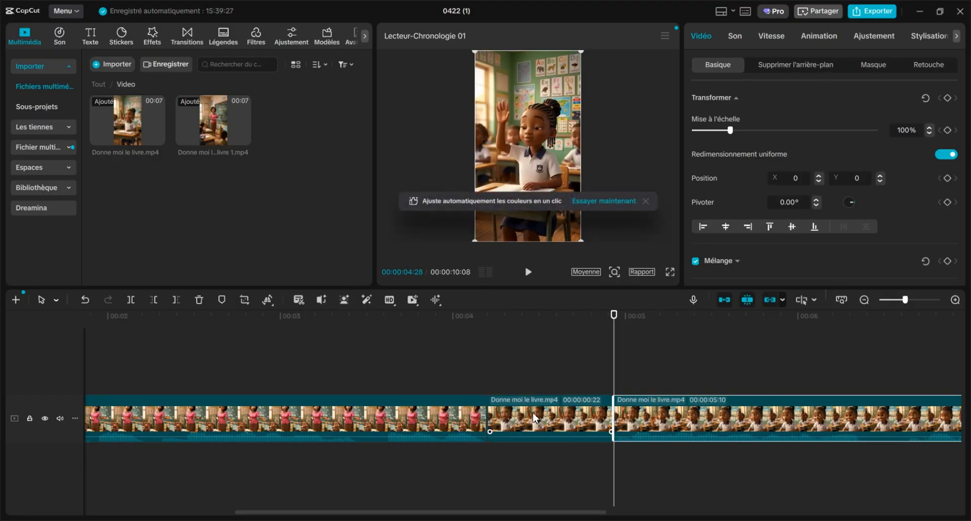
click(550, 428)
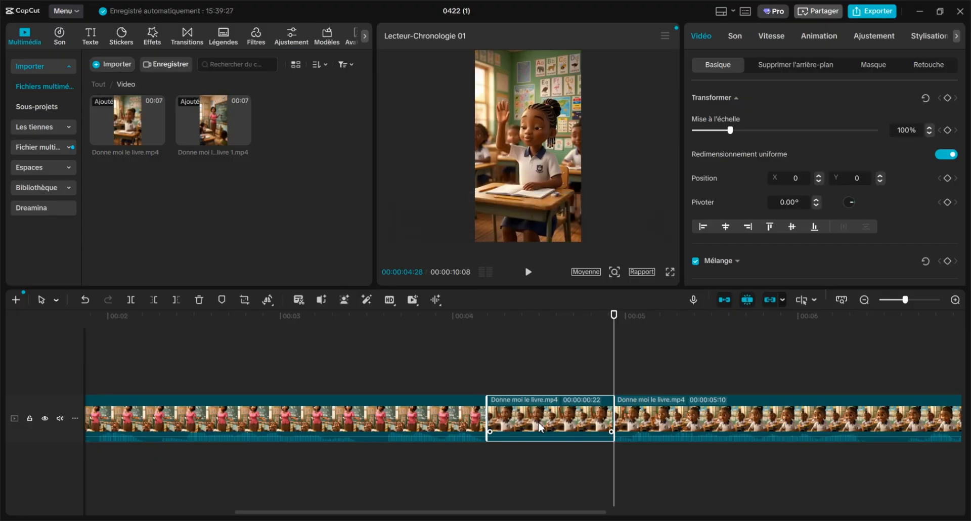
key(Delete)
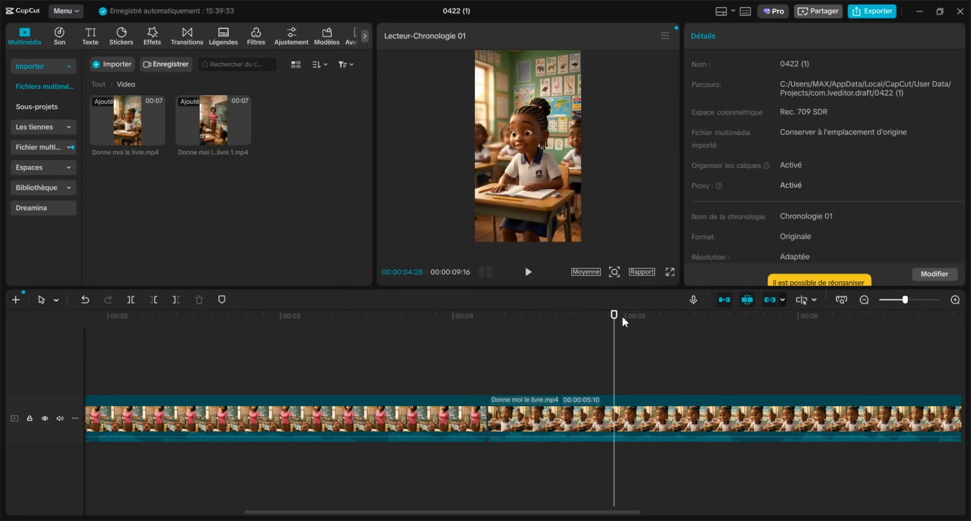
Step: Play the timeline from 00:00:03:05 across the join between the two clips to check the trimmed transition
drag(622, 316, 314, 336)
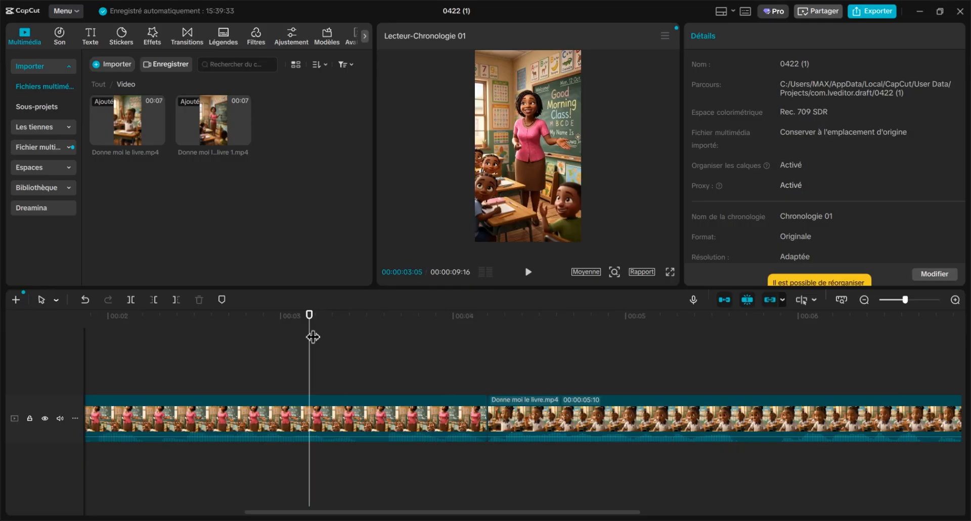
key(space)
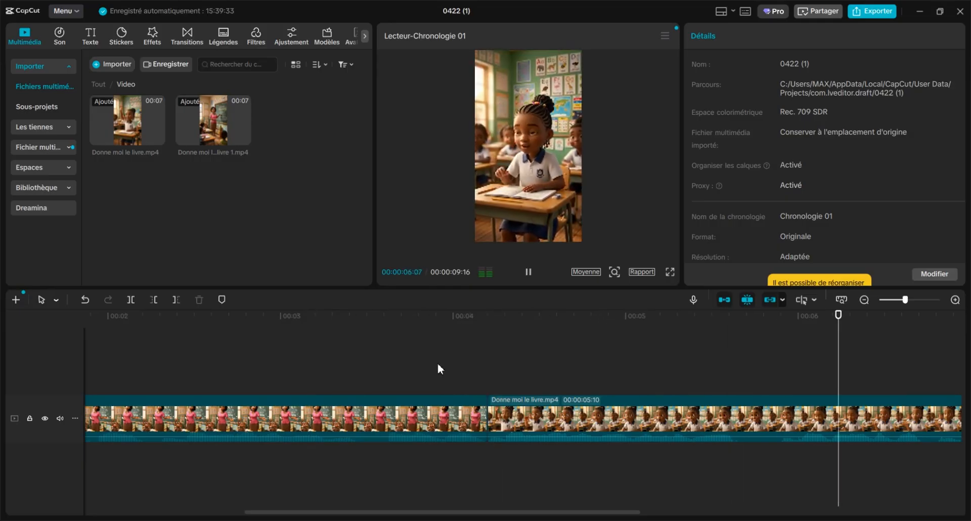
key(space)
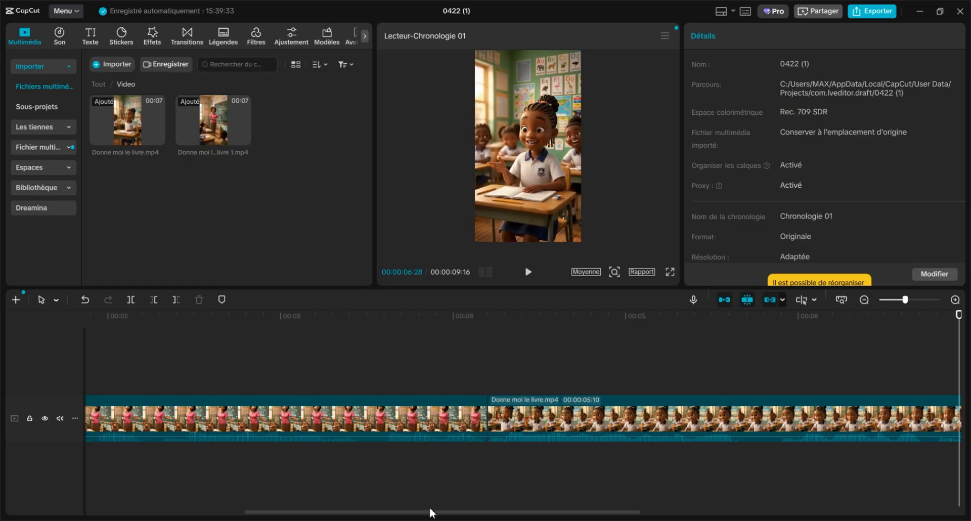
Step: Split the remaining Donne moi le livre clip at 00:00:06:29
drag(428, 512, 622, 511)
click(562, 406)
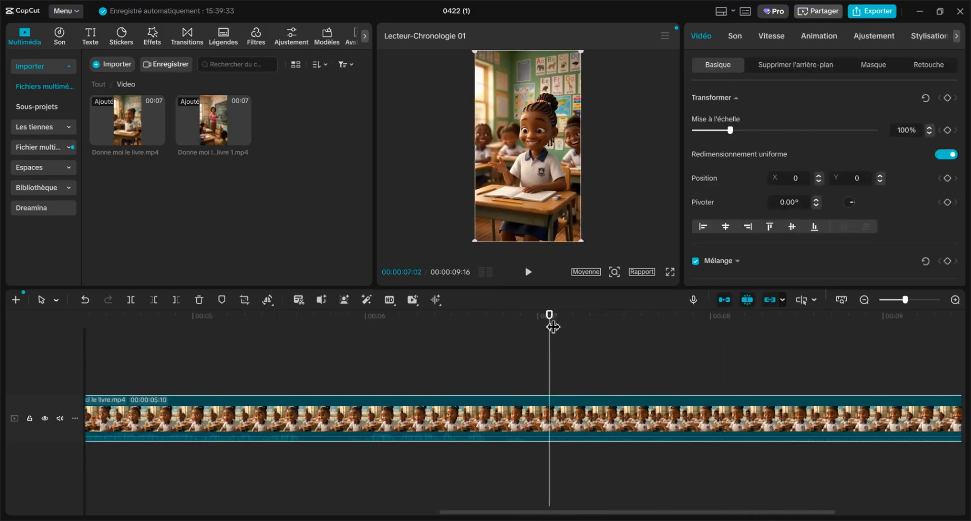
drag(550, 325, 532, 325)
key(ctrl+b)
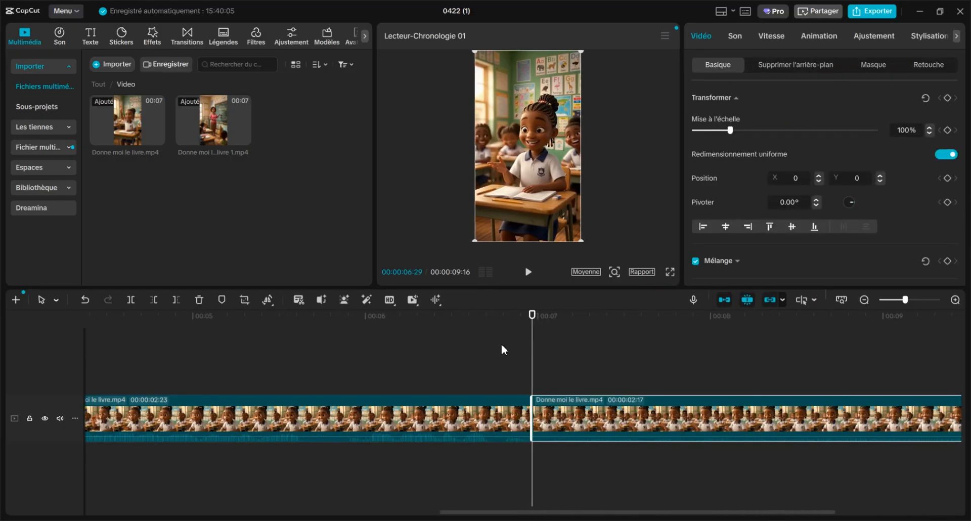